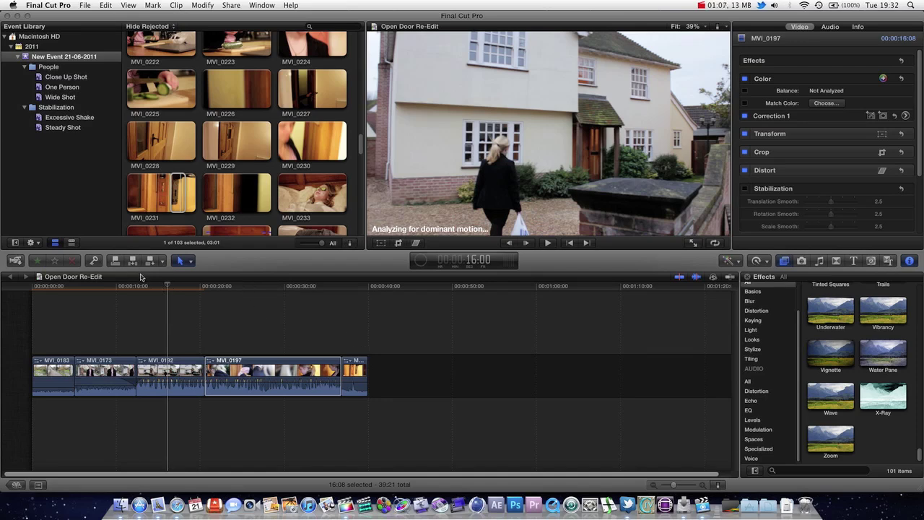
key("XF86AudioRaiseVolume")
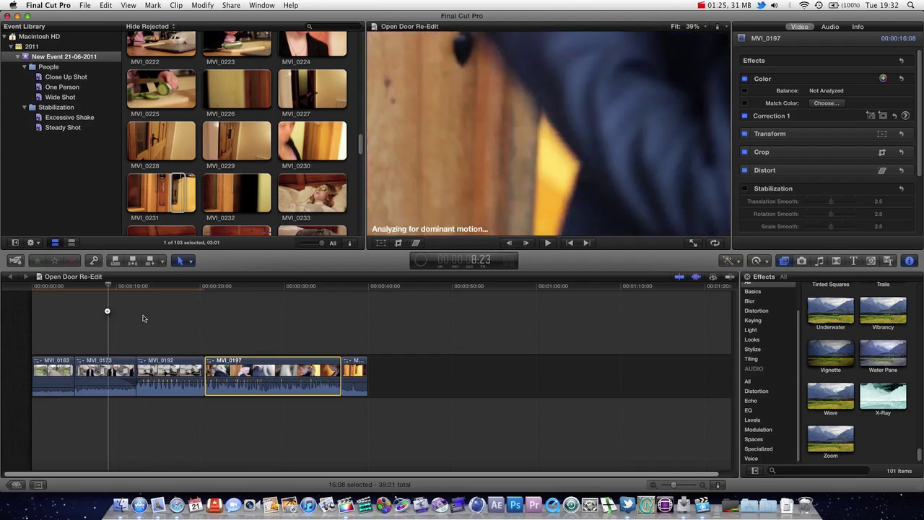
left_click(167, 314)
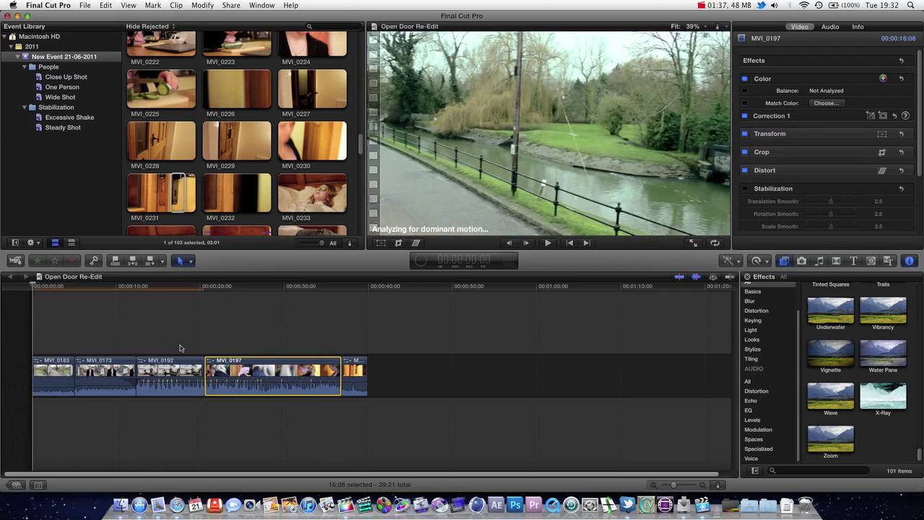
key("space")
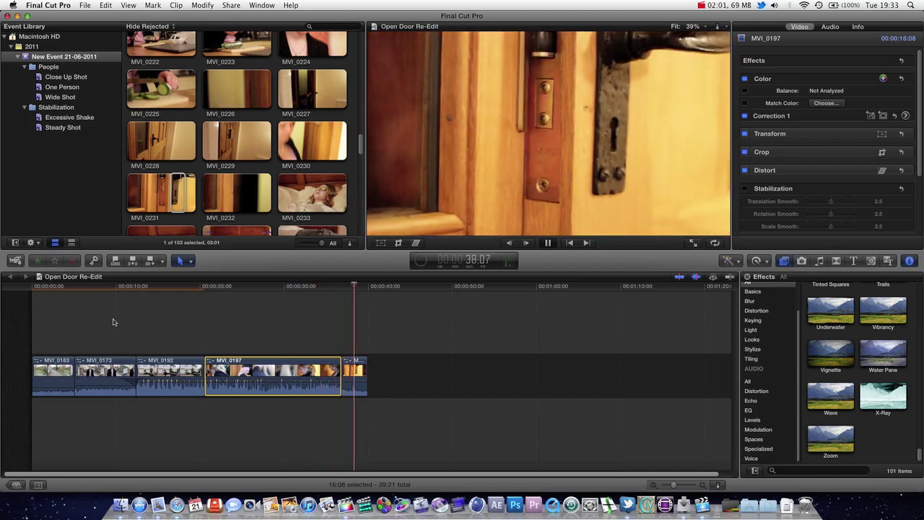
key("space")
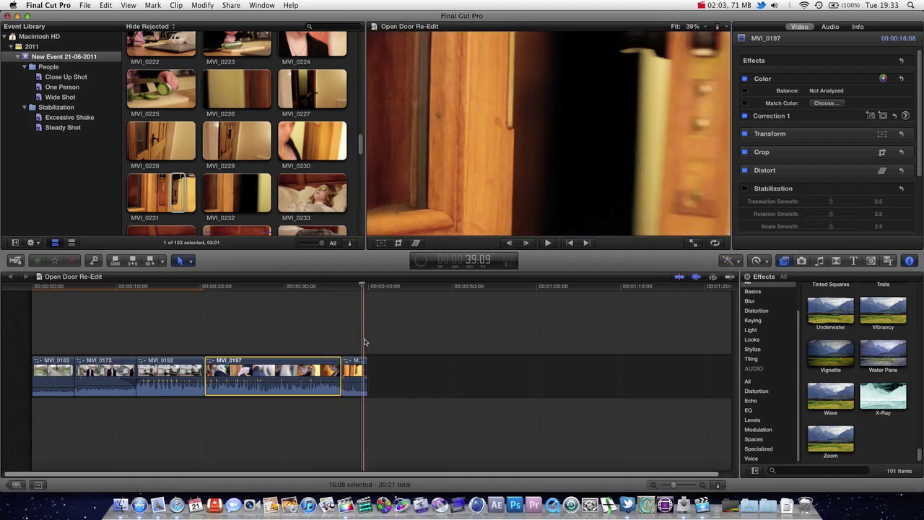
left_click(340, 288)
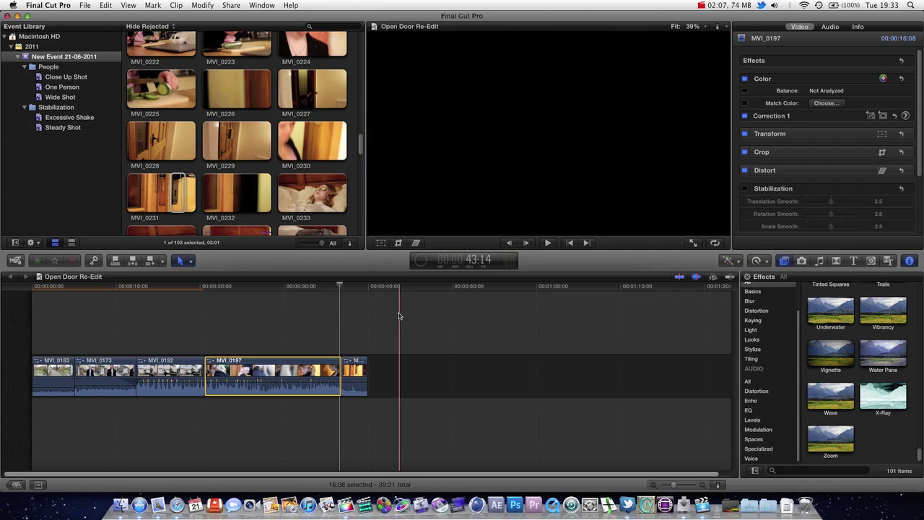
key("XF86AudioRaiseVolume")
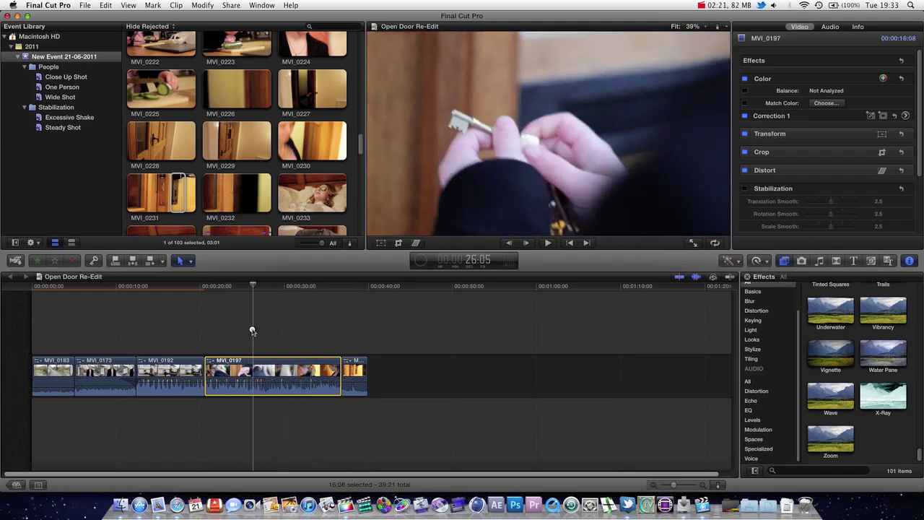
Step: Scroll through the Event Browser to locate clip MVI_0199
scroll(248, 159, "up", 8)
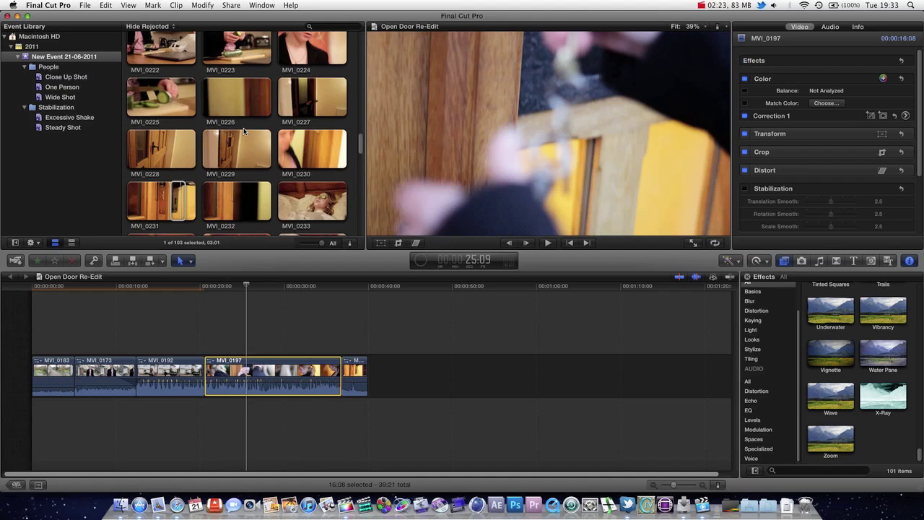
scroll(260, 133, "up", 10)
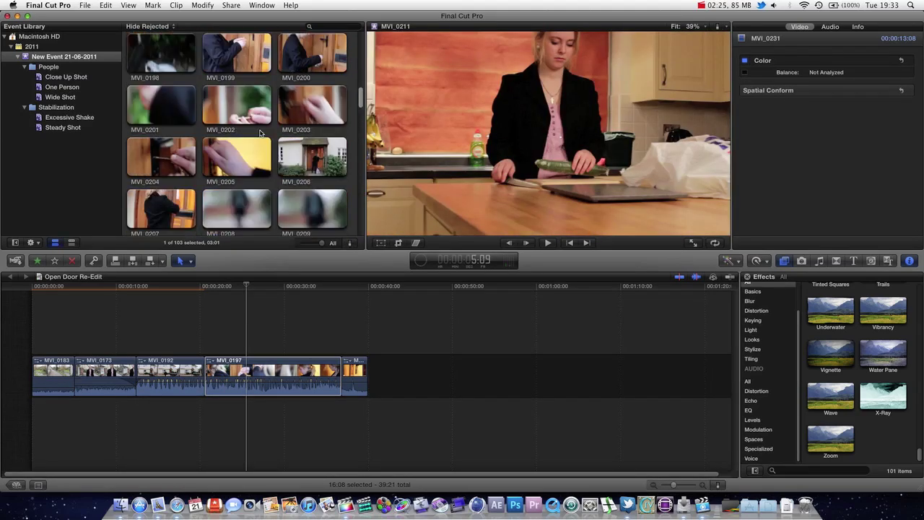
scroll(260, 133, "up", 3)
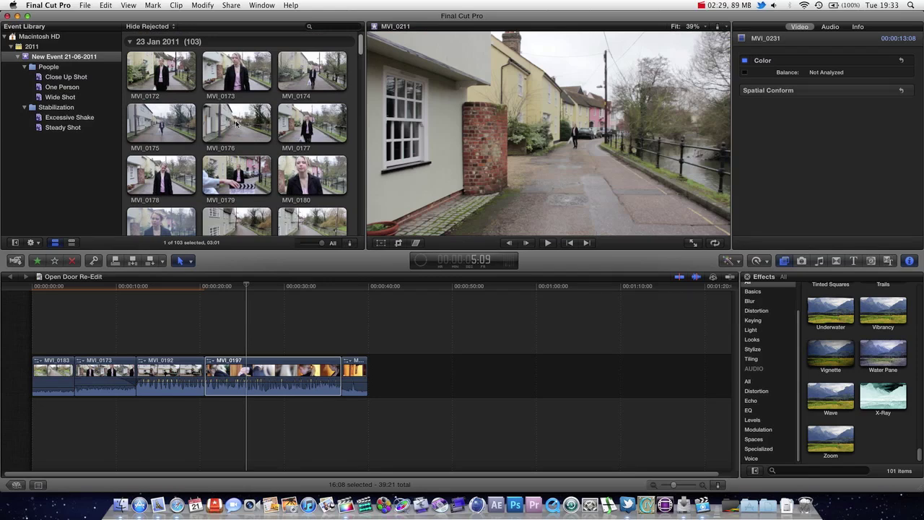
scroll(360, 114, "down", 4)
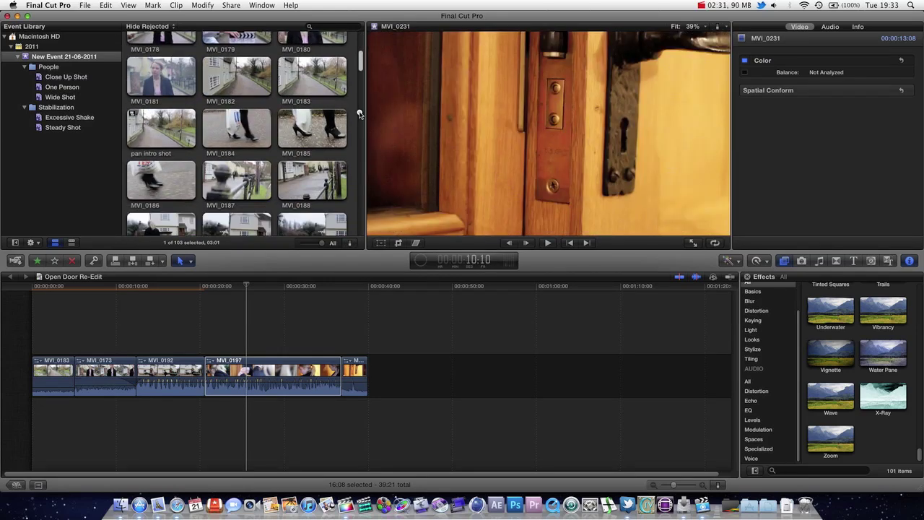
scroll(361, 123, "down", 10)
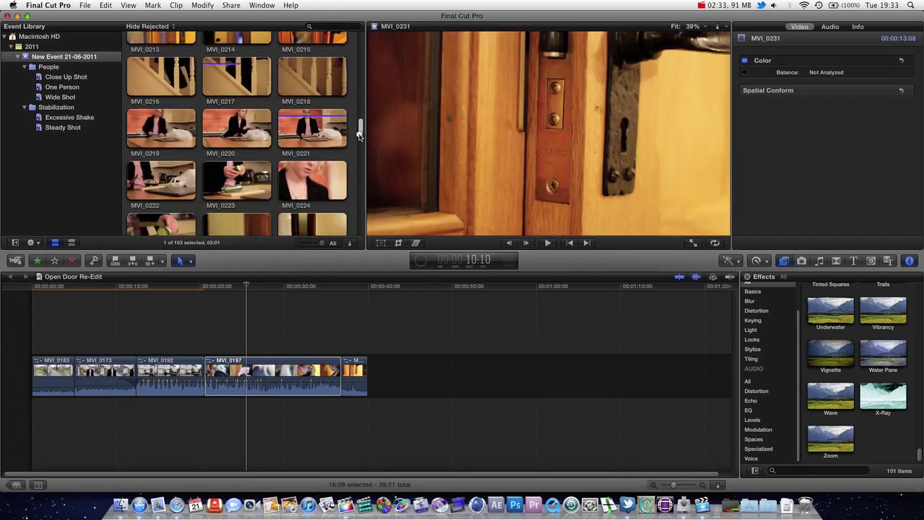
scroll(361, 108, "up", 10)
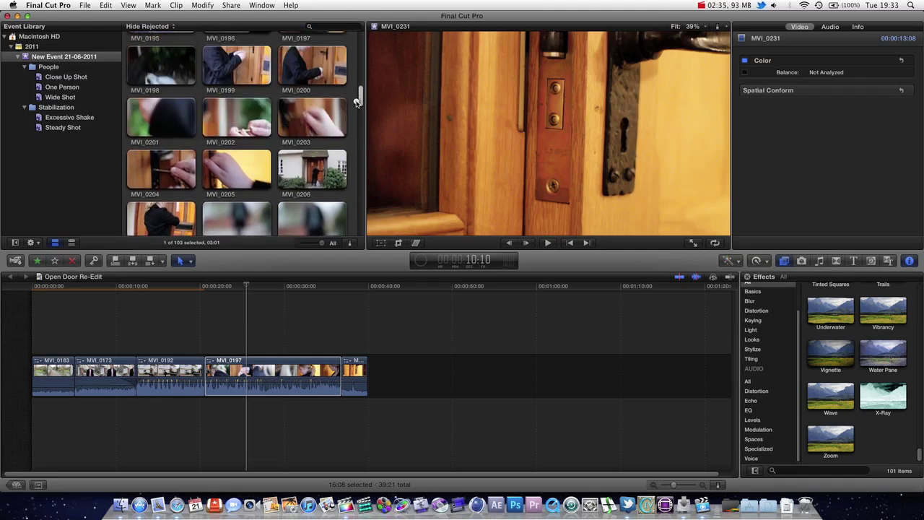
scroll(356, 98, "up", 4)
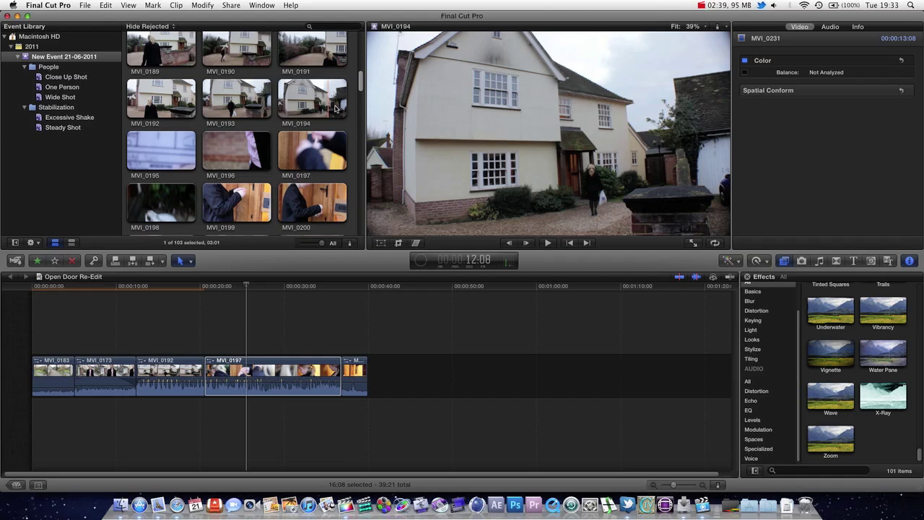
left_click_drag(364, 86, 358, 103)
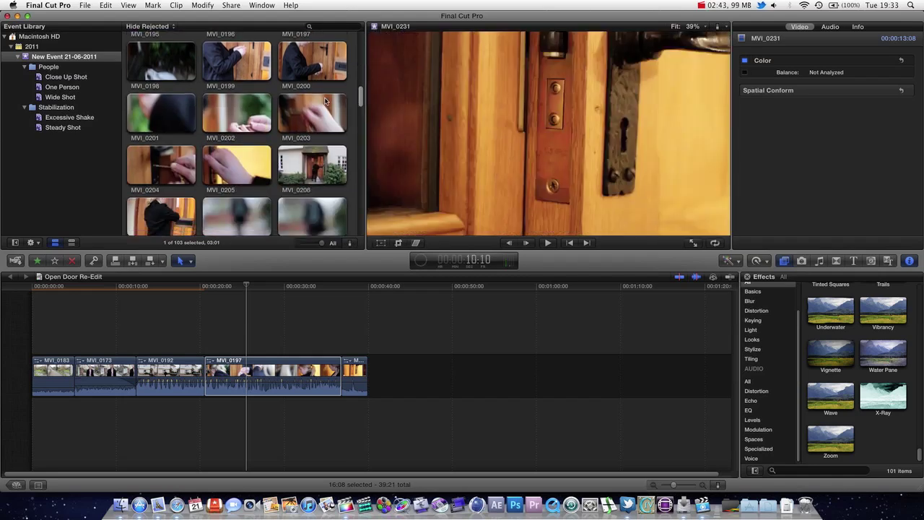
Step: Select and play MVI_0199 as a preview, then mark a range within it
left_click(216, 62)
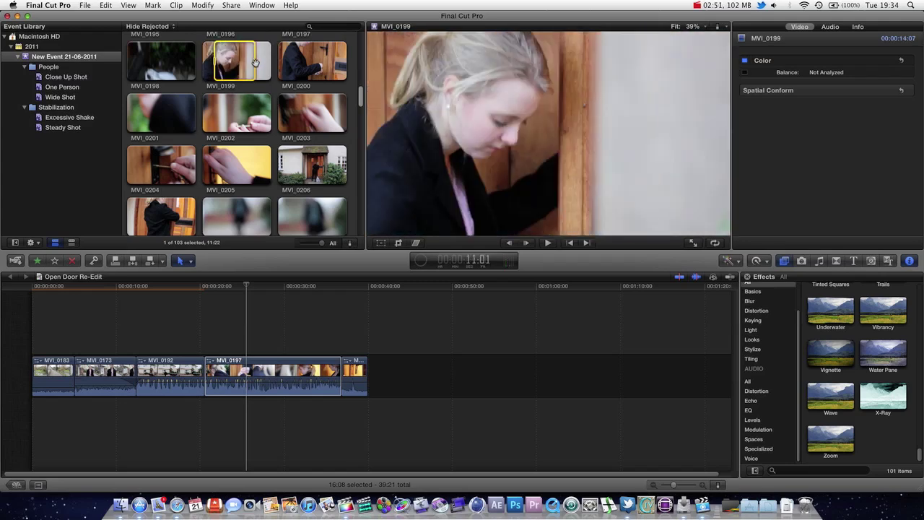
left_click(216, 70)
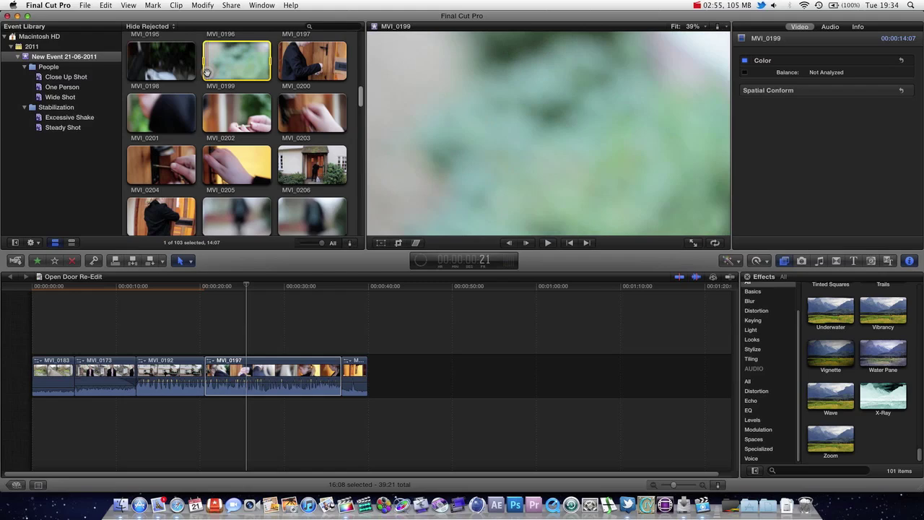
key("space")
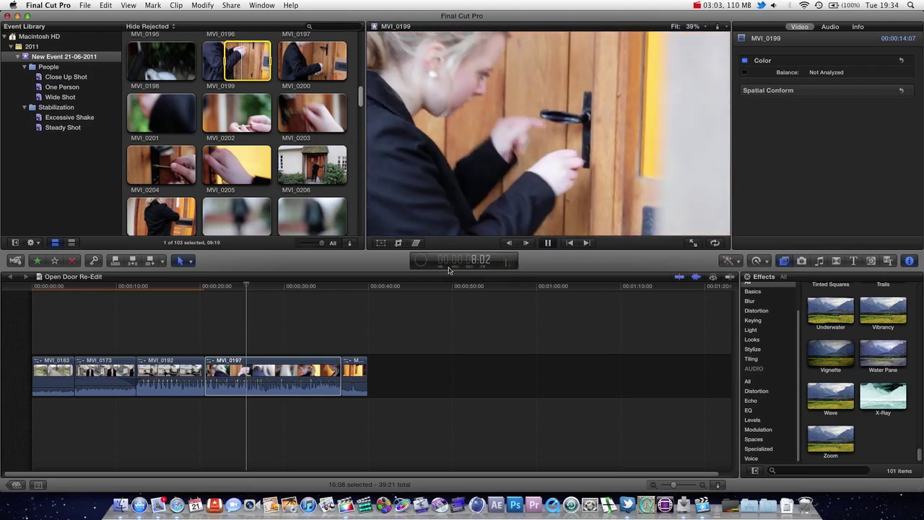
key("space")
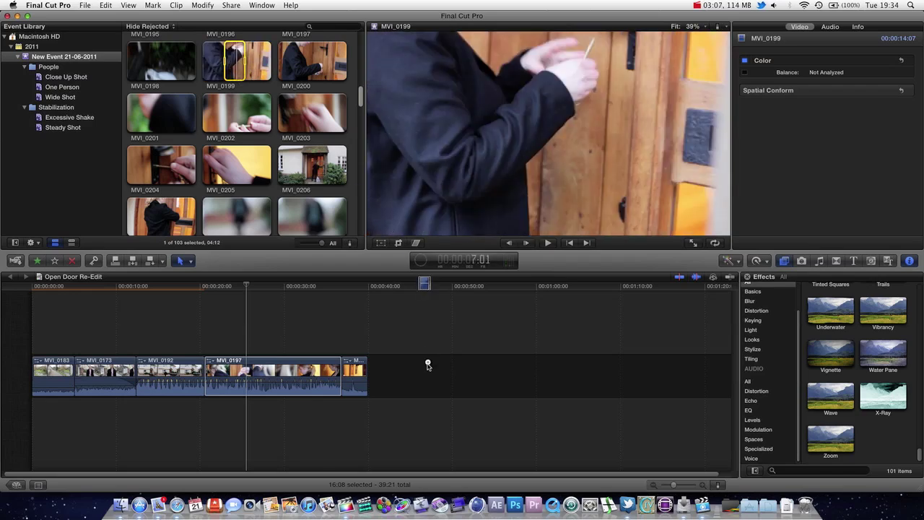
left_click_drag(428, 364, 230, 63)
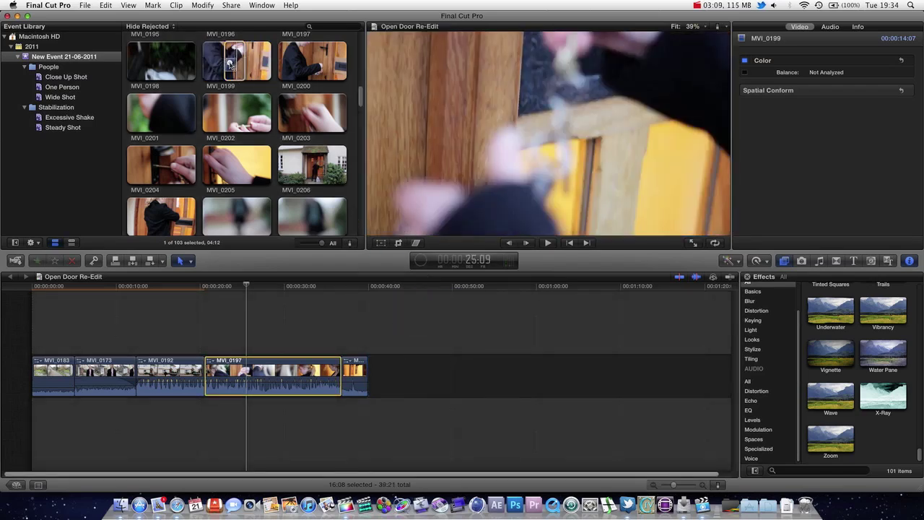
left_click(228, 64)
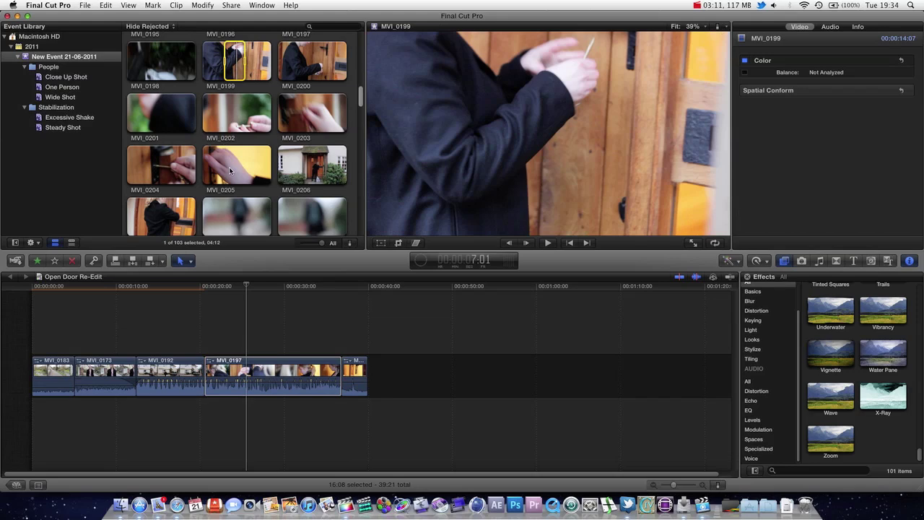
Step: Drop a range of MVI_0206, up to its end, onto MVI_0197 as an audition
scroll(238, 159, "down", 2)
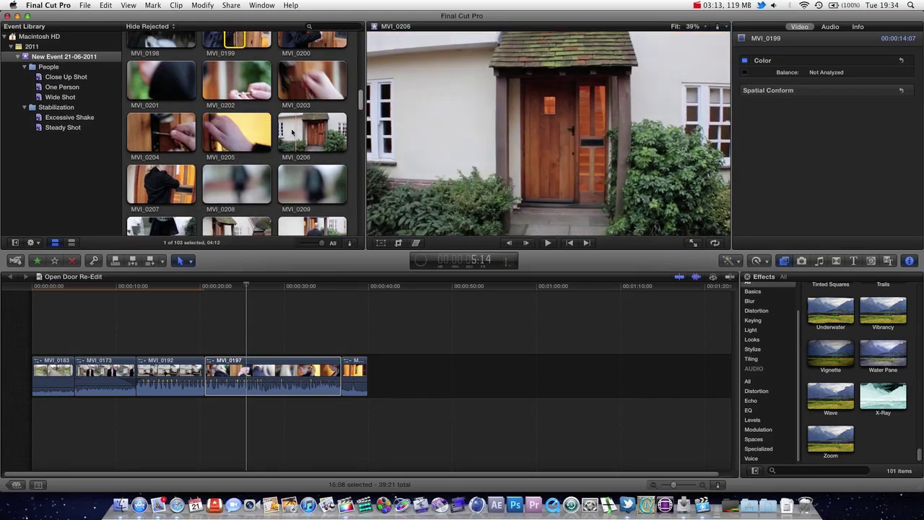
scroll(325, 135, "down", 1)
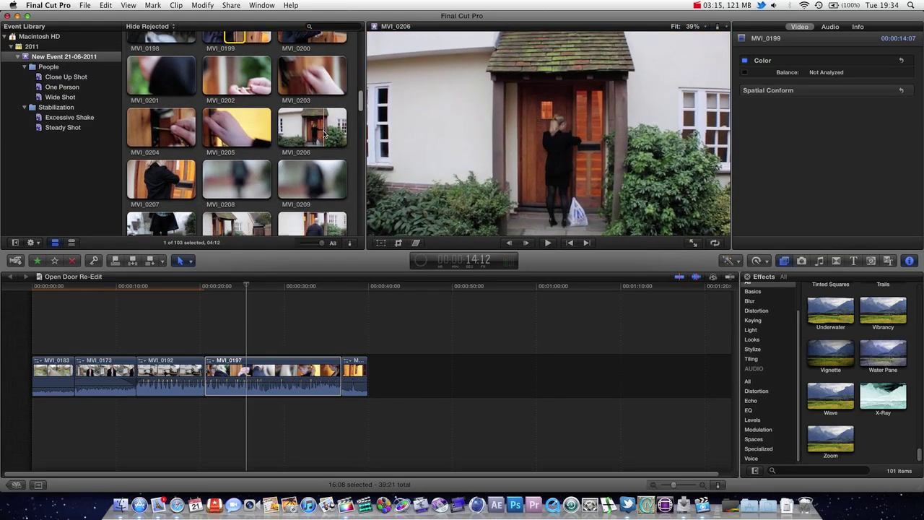
scroll(324, 135, "down", 1)
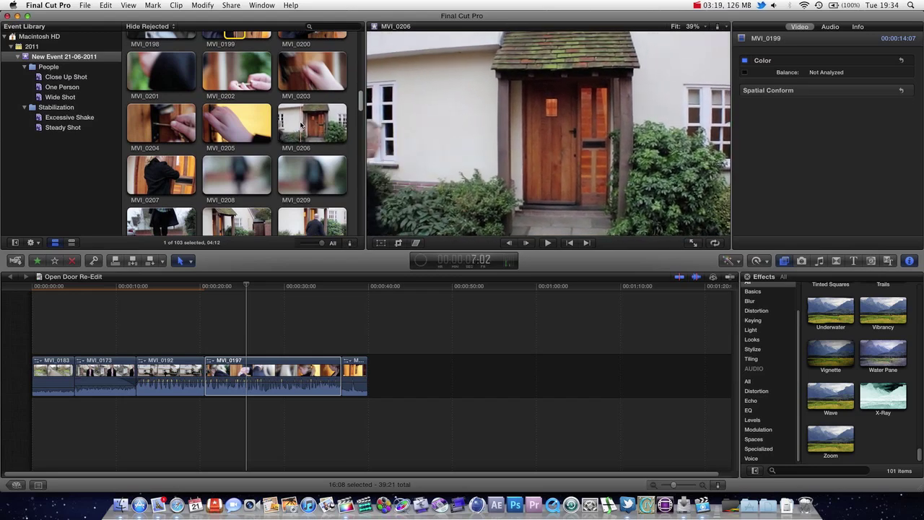
left_click_drag(302, 126, 346, 125)
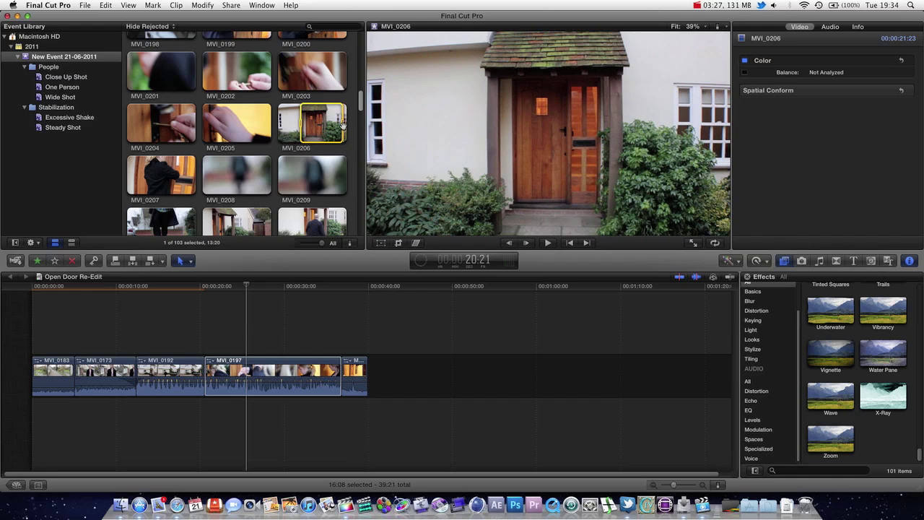
left_click_drag(331, 142, 284, 367)
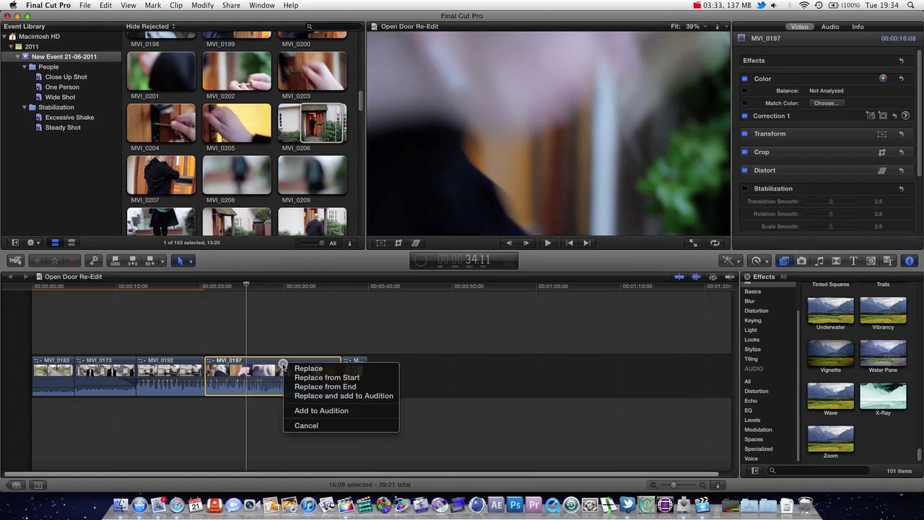
left_click(303, 411)
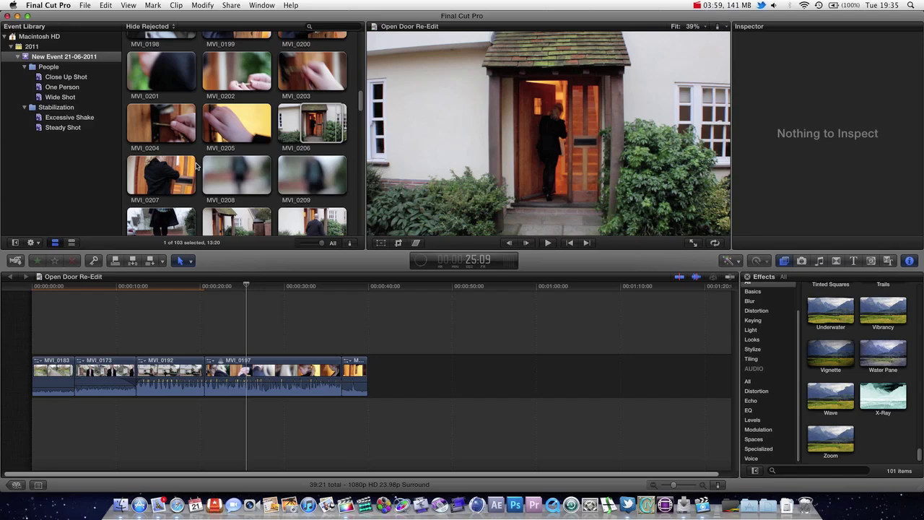
Step: Preview MVI_0207 and add it onto MVI_0197 as another audition take
left_click(305, 124)
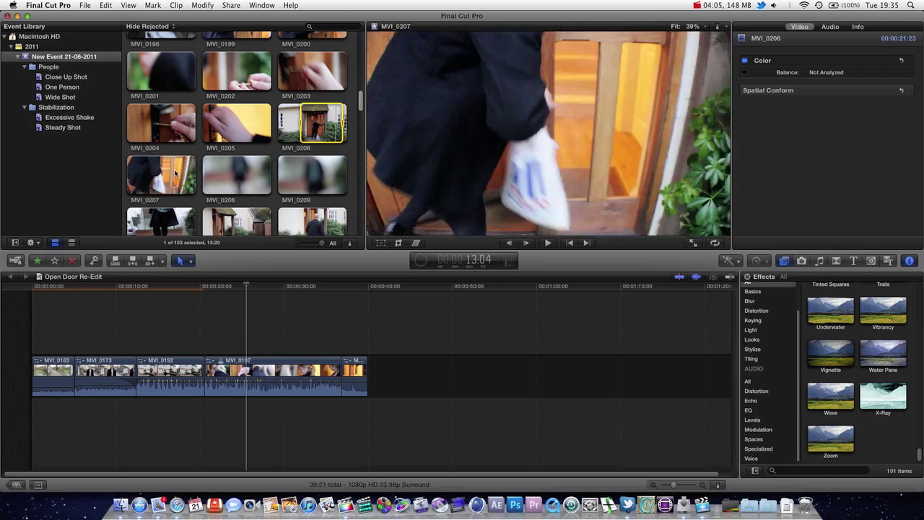
left_click(132, 172)
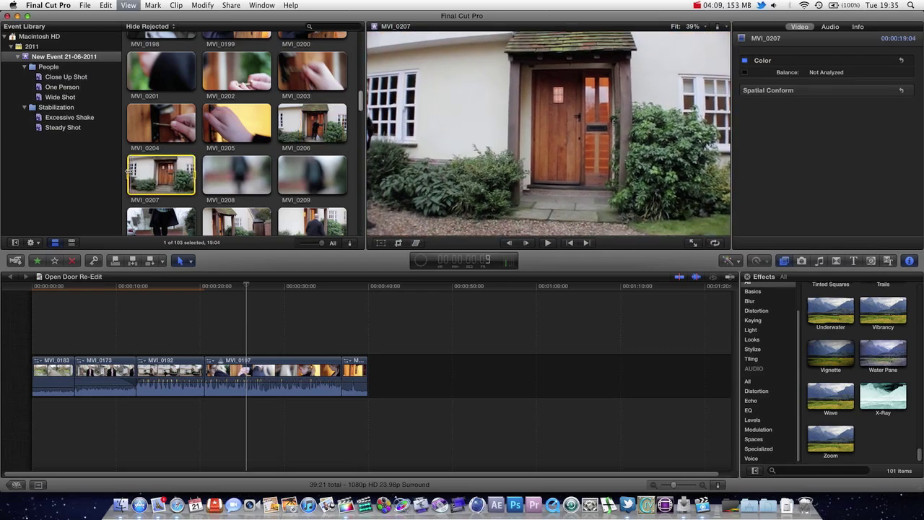
key("space")
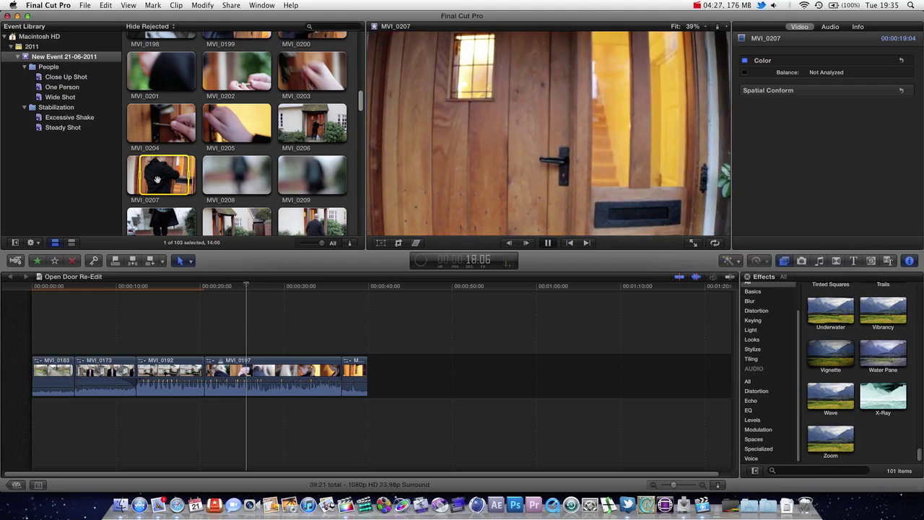
key("space")
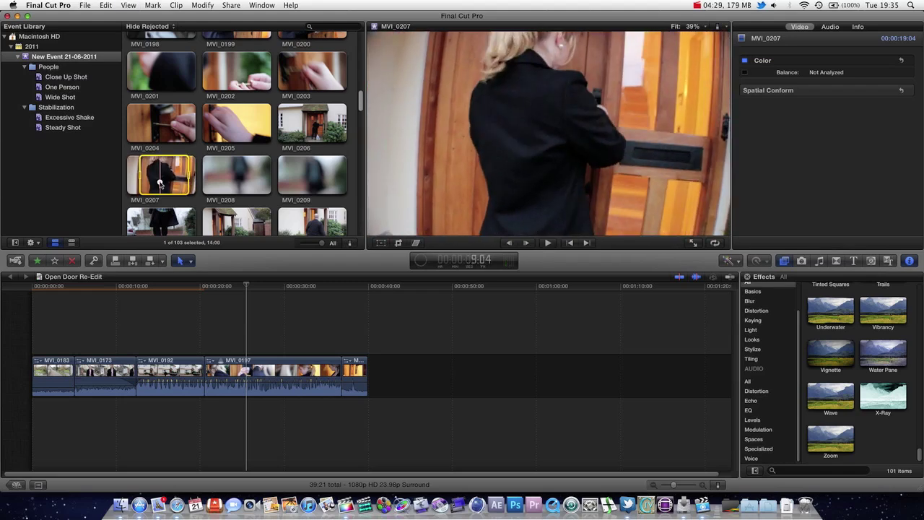
left_click_drag(160, 184, 249, 375)
left_click(274, 417)
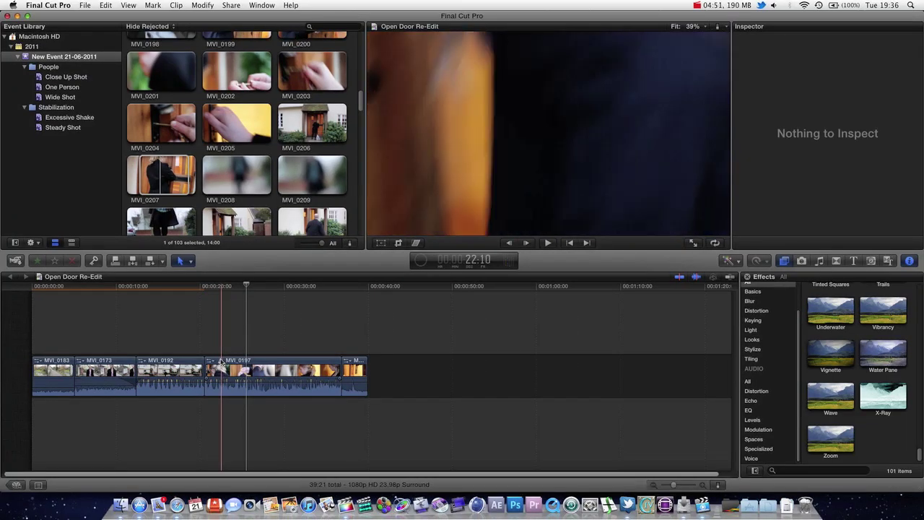
Step: Switch the audition pick to MVI_0206 and preview that take in the viewer
left_click(221, 361)
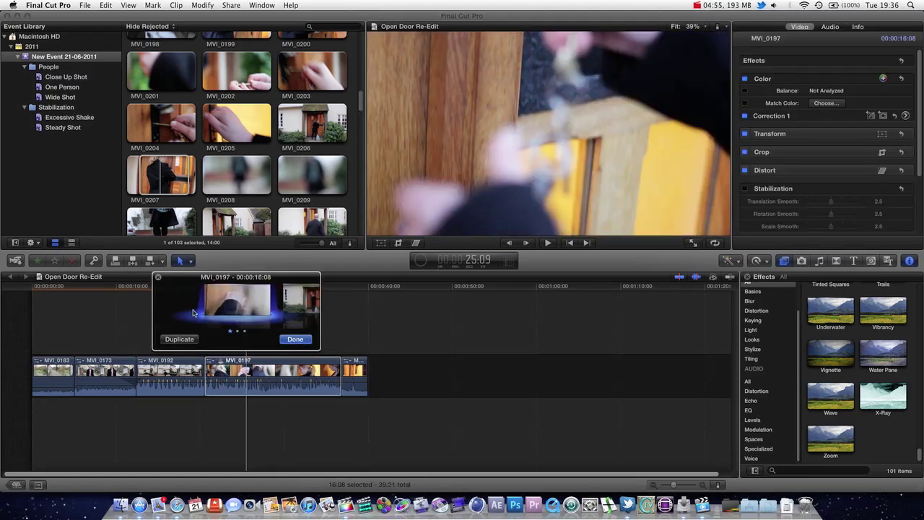
key("Right")
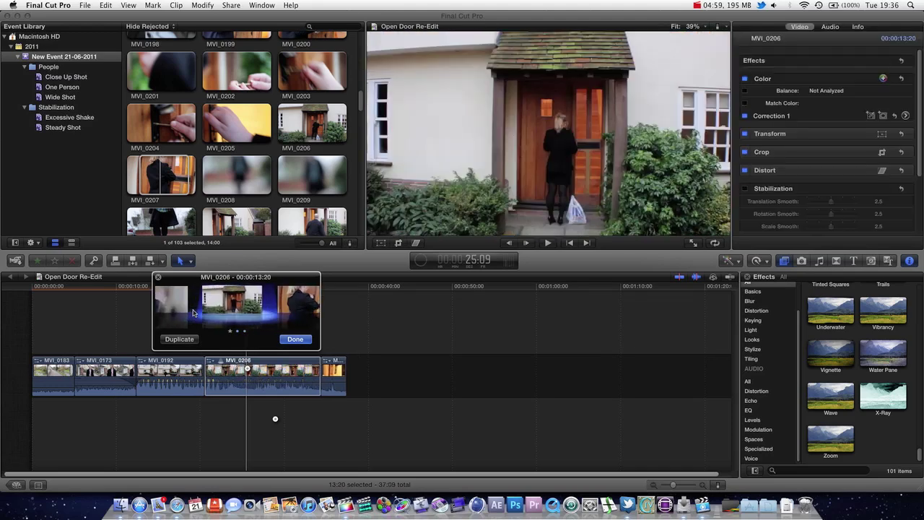
key("Return")
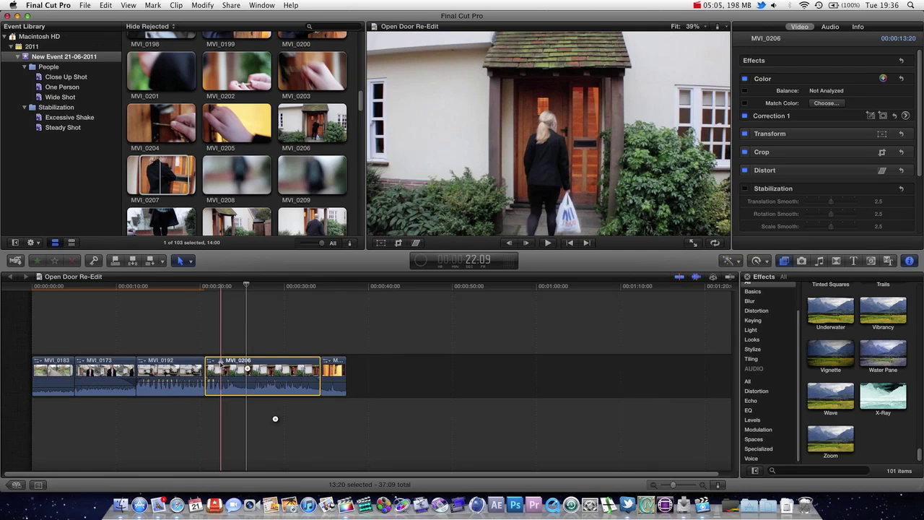
left_click(221, 363)
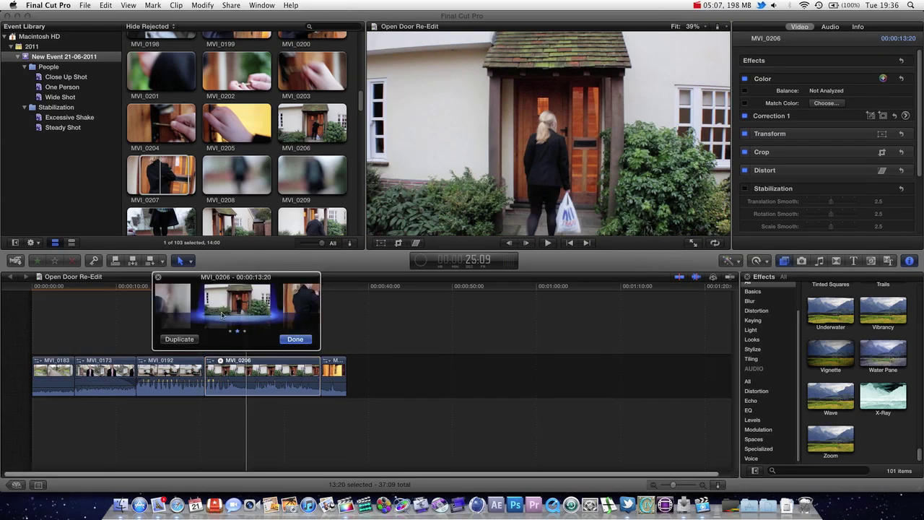
left_click(222, 314)
Step: Play through the MVI_0197, MVI_0206 and MVI_0207 takes, then confirm MVI_0207 as the pick
key("Left")
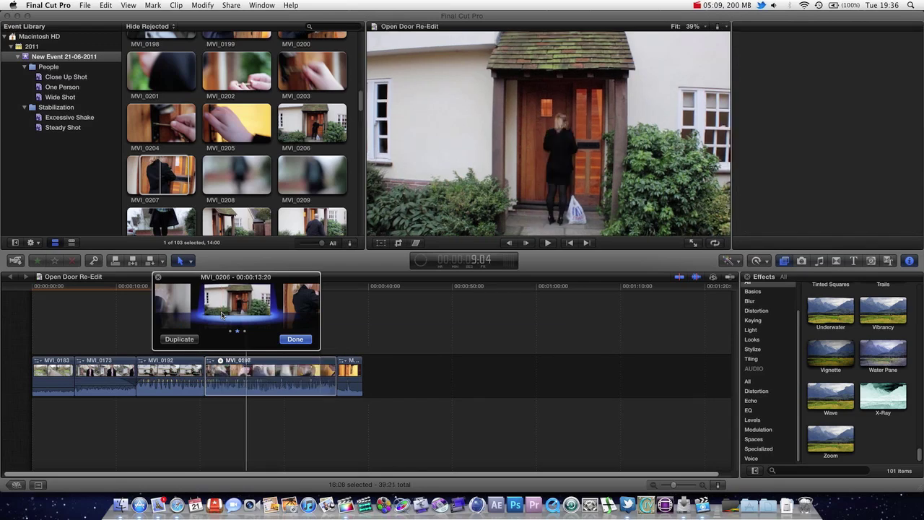
key("space")
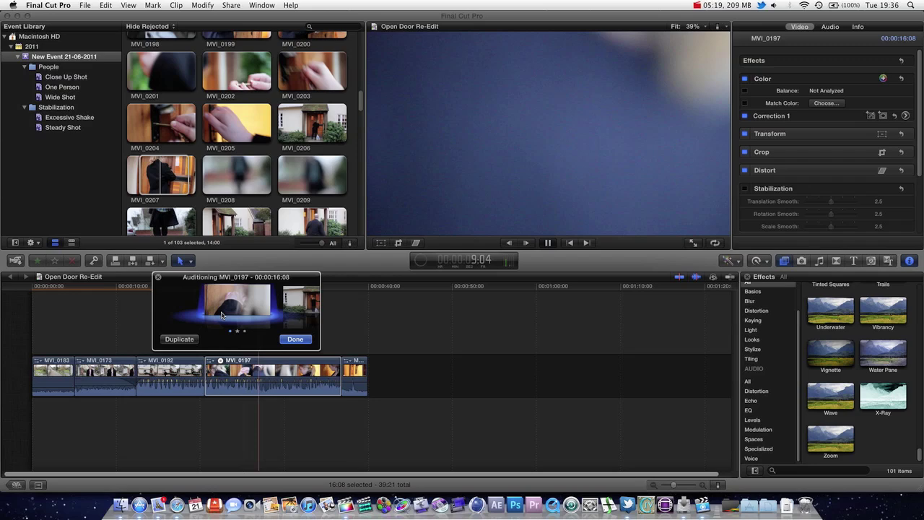
key("Right")
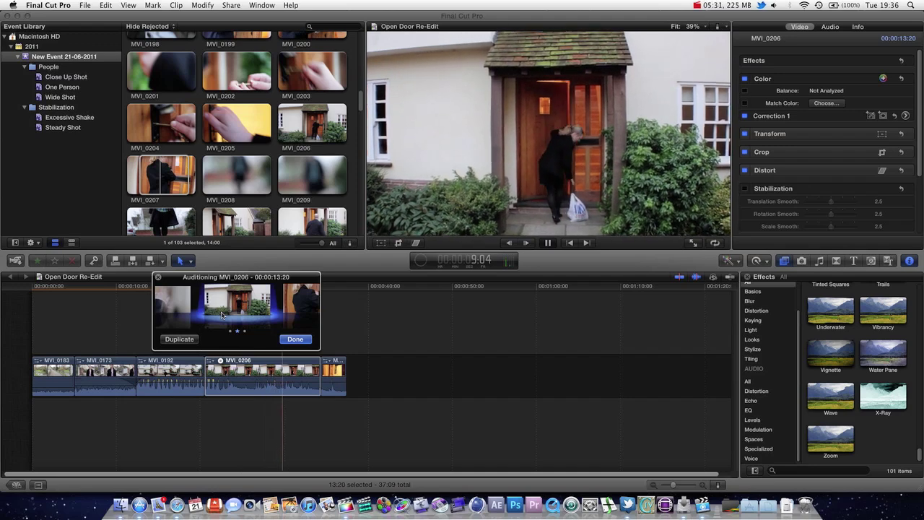
key("Right")
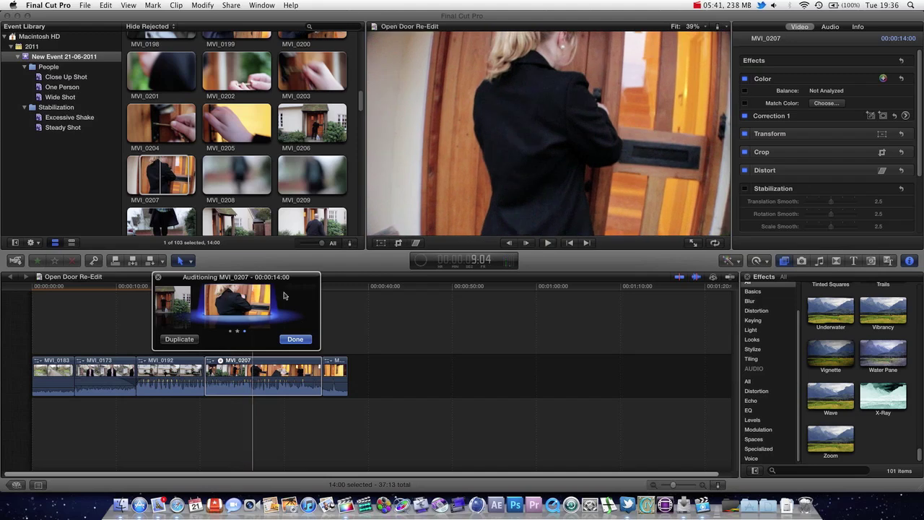
left_click(294, 338)
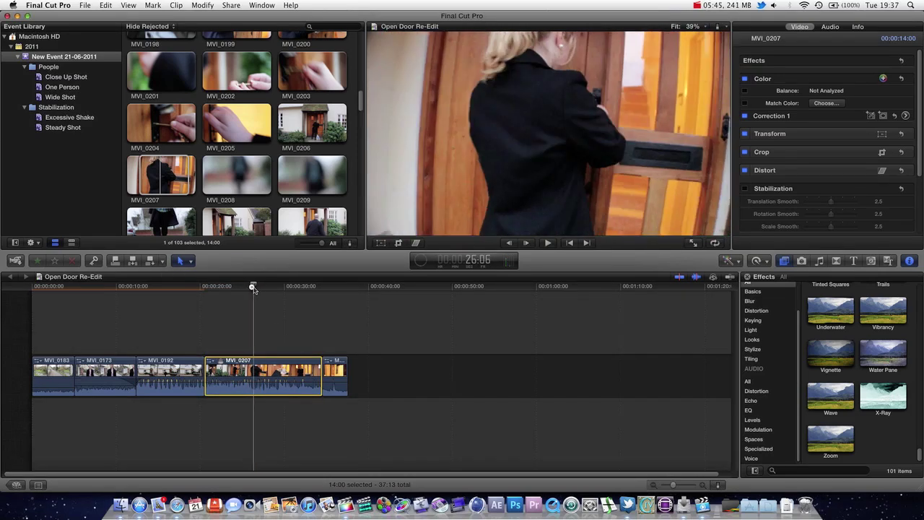
left_click(195, 291)
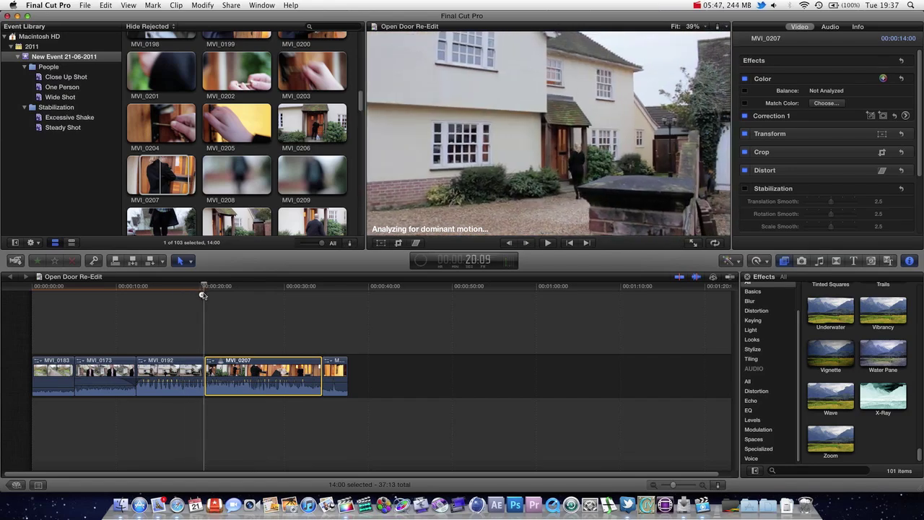
left_click(202, 290)
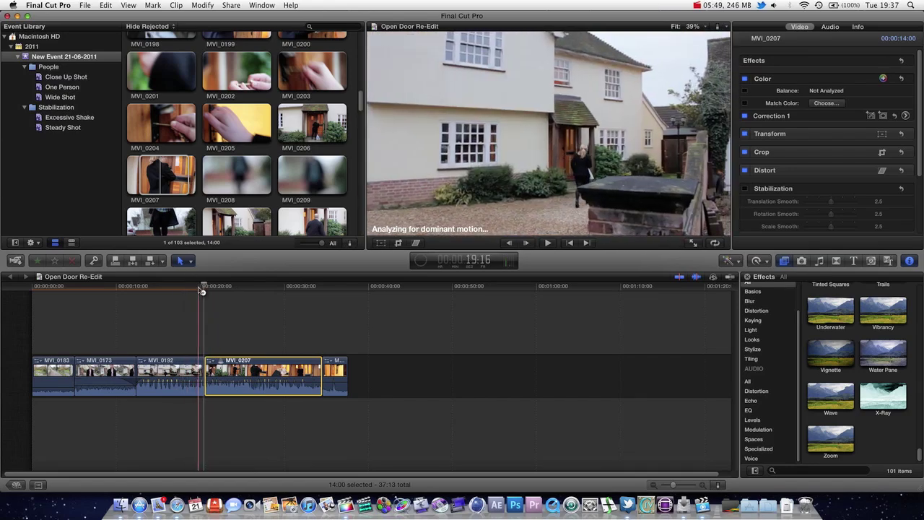
key("space")
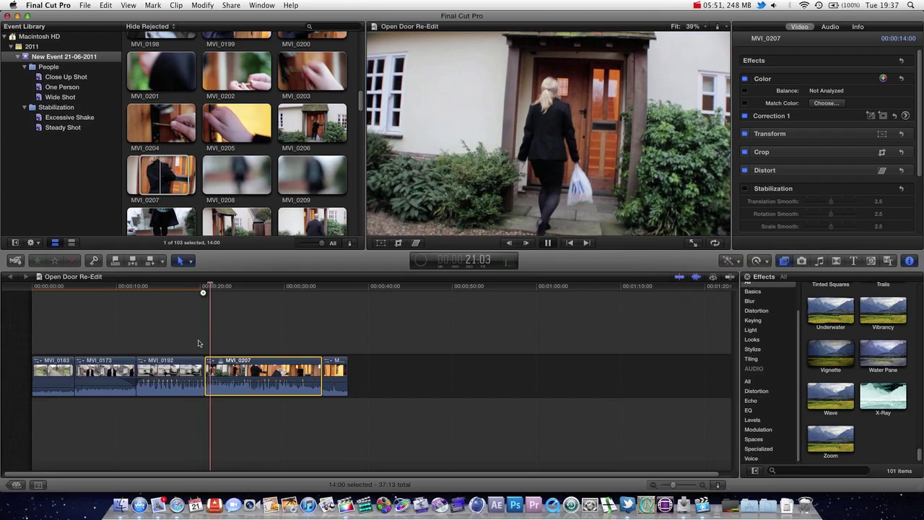
key("ctrl+shift+s")
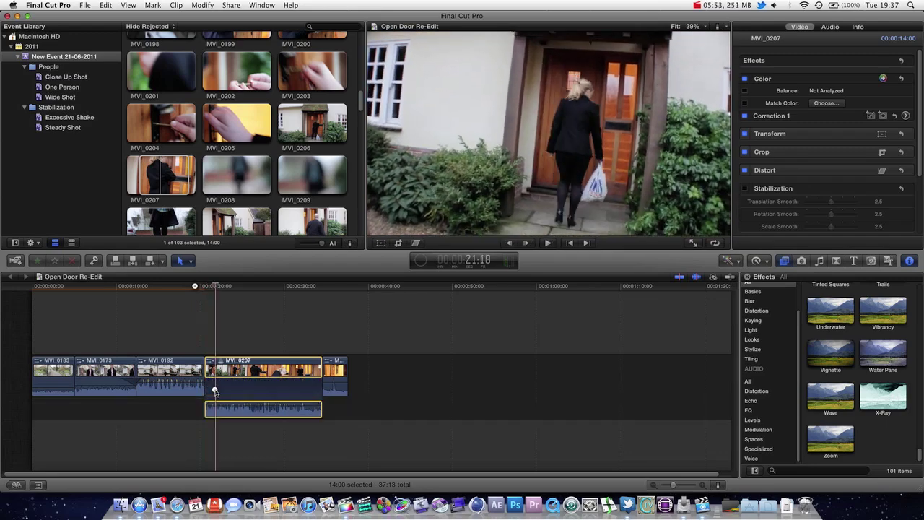
left_click_drag(210, 412, 201, 405)
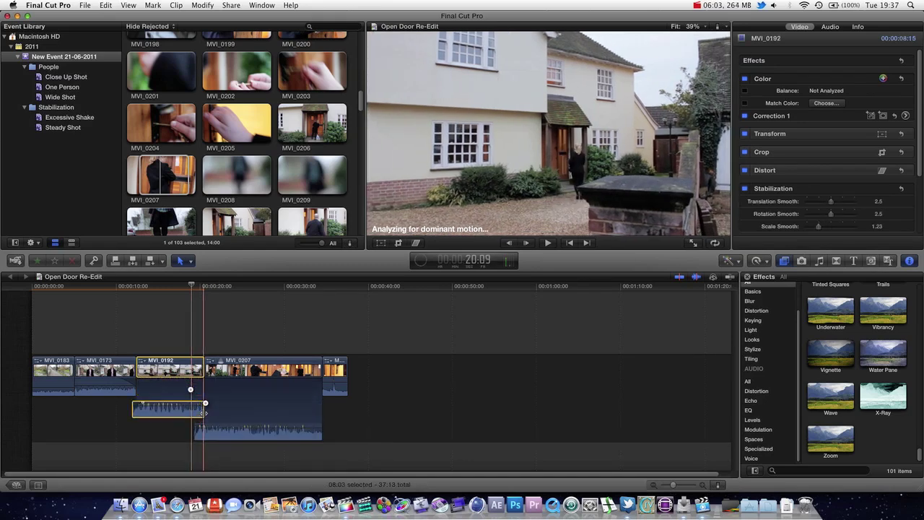
left_click_drag(204, 407, 210, 408)
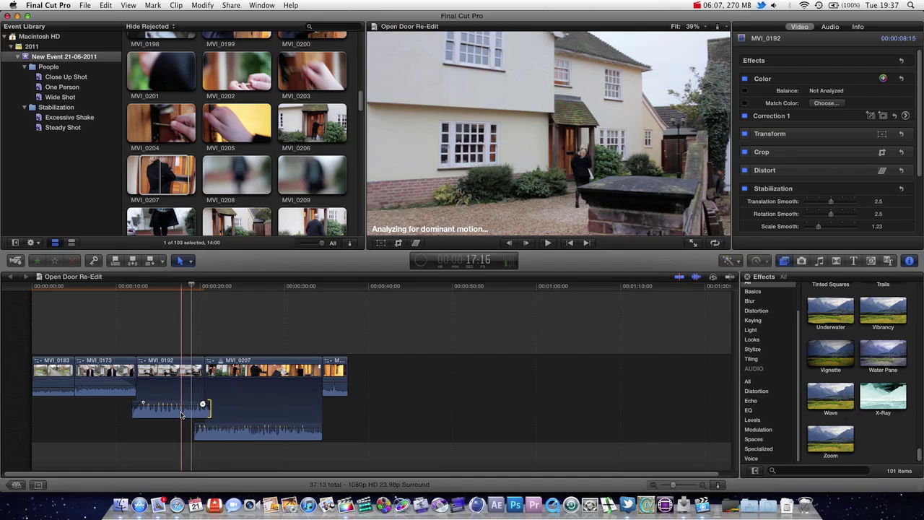
key("super+z")
key("super+z")
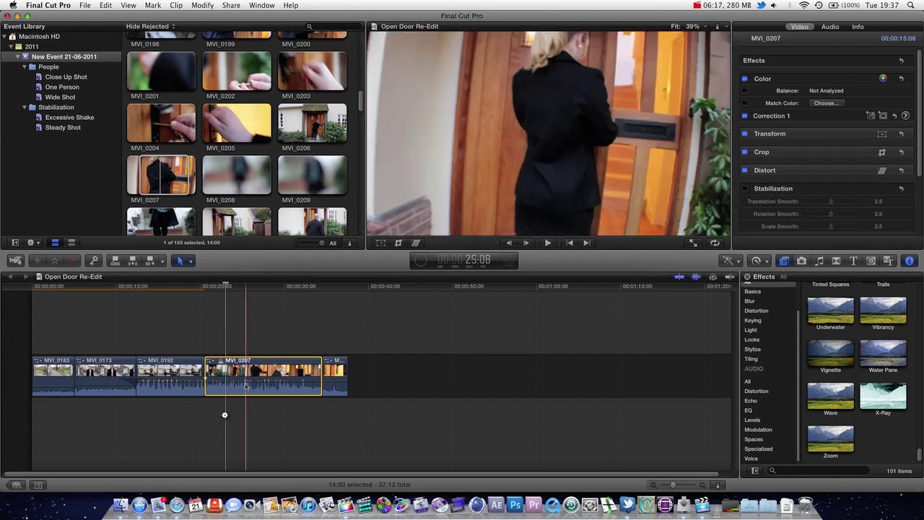
key("ctrl+shift+s")
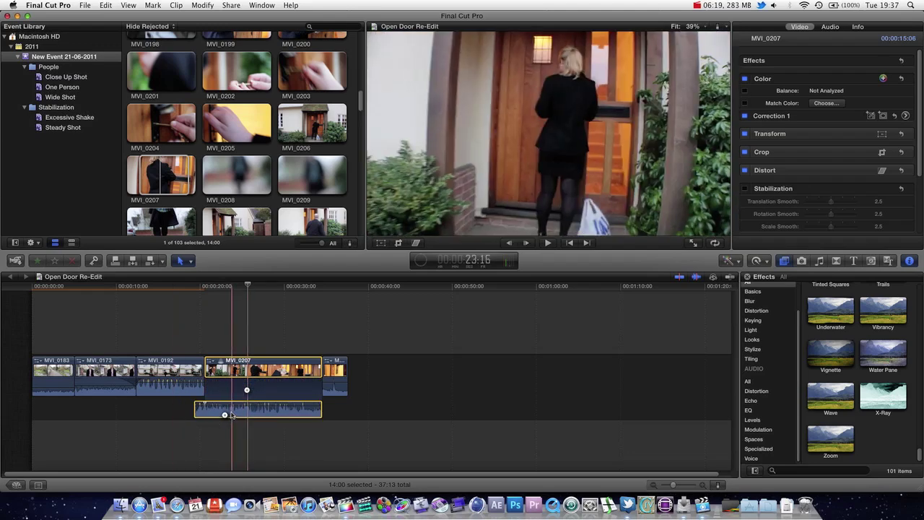
key("ctrl+z")
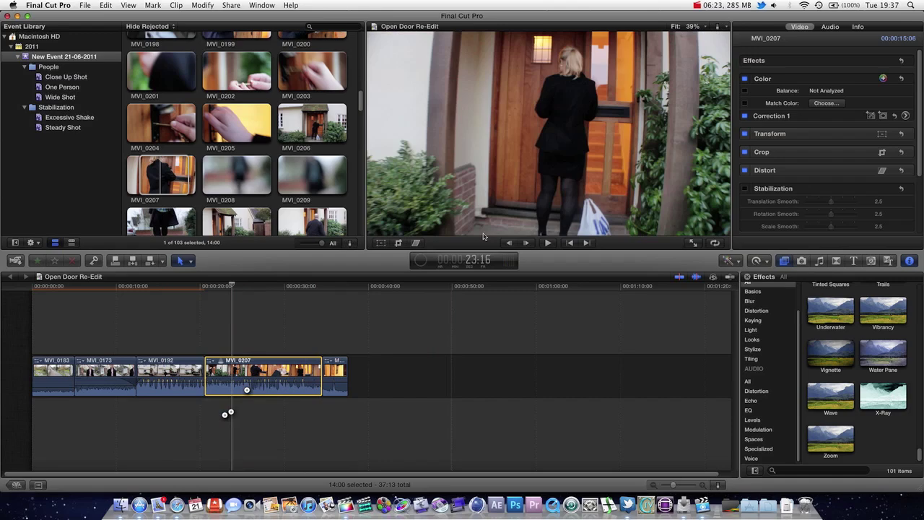
Step: Review MVI_0207 by playing backwards and moving the playhead into the clip
key("j")
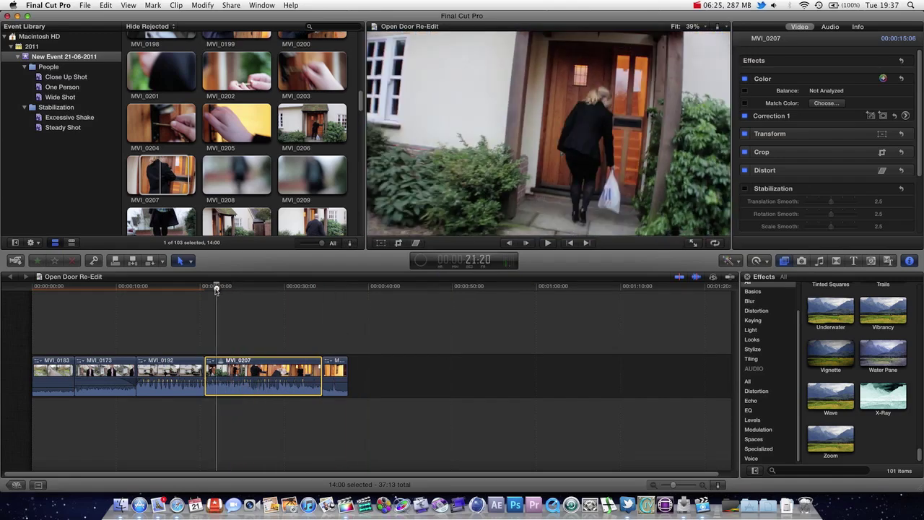
left_click_drag(211, 289, 225, 289)
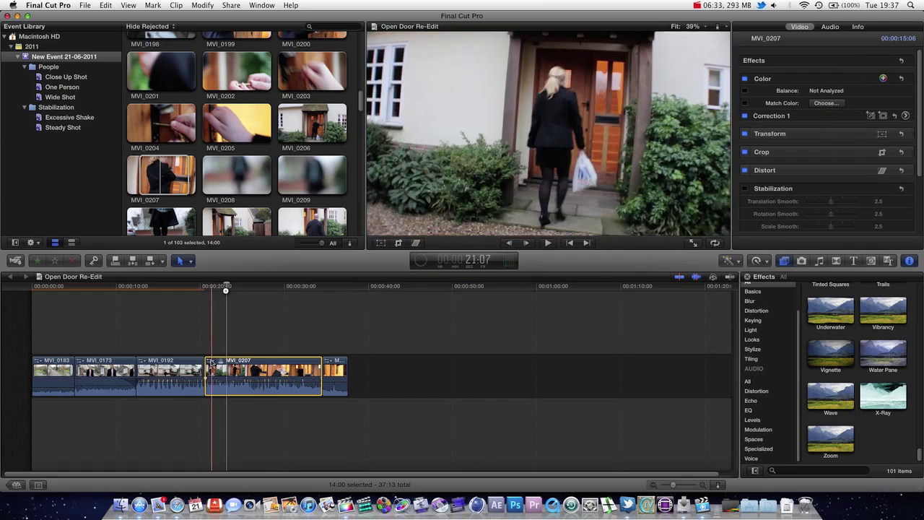
right_click(258, 363)
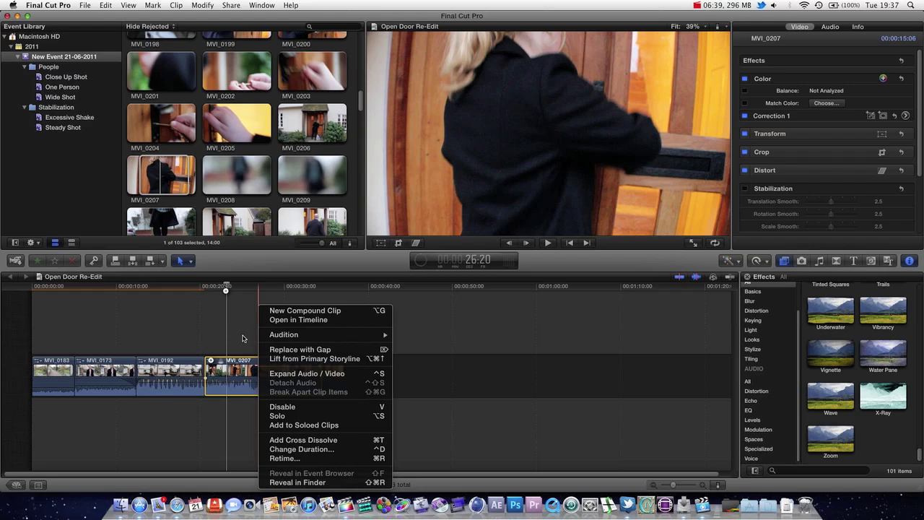
left_click(242, 338)
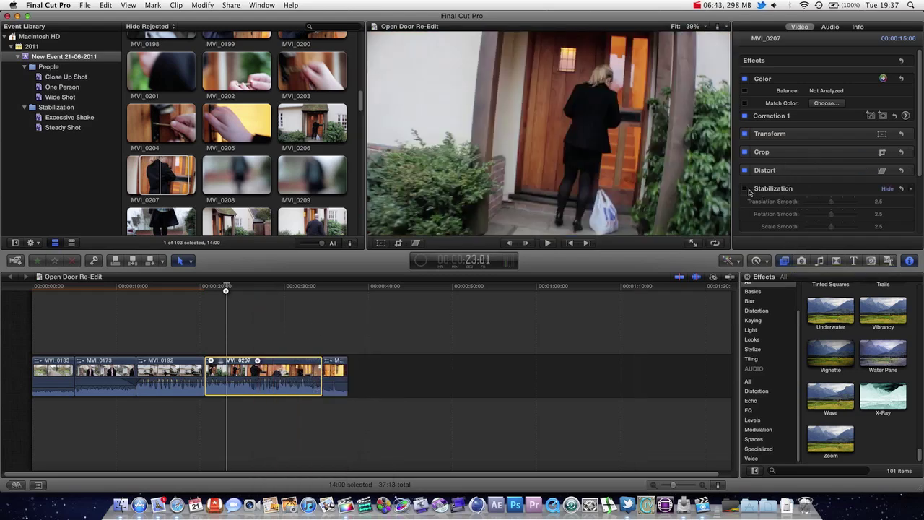
Step: Enable Stabilization and Rolling Shutter correction for MVI_0207, then scrub to review
left_click(746, 188)
scroll(860, 156, "down", 3)
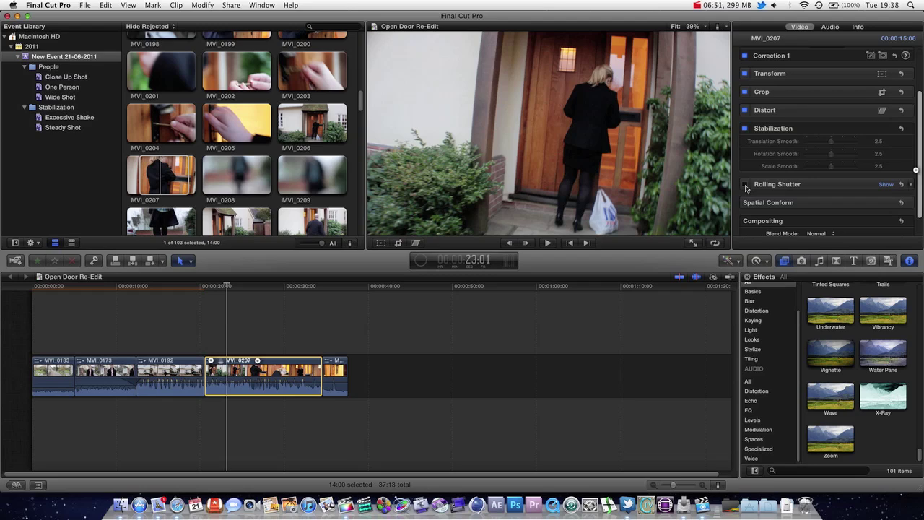
left_click(745, 187)
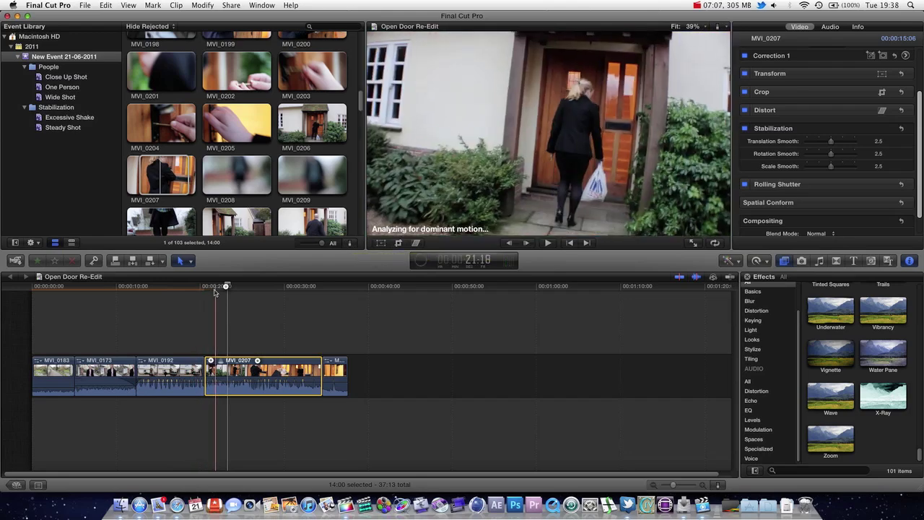
left_click_drag(215, 291, 253, 291)
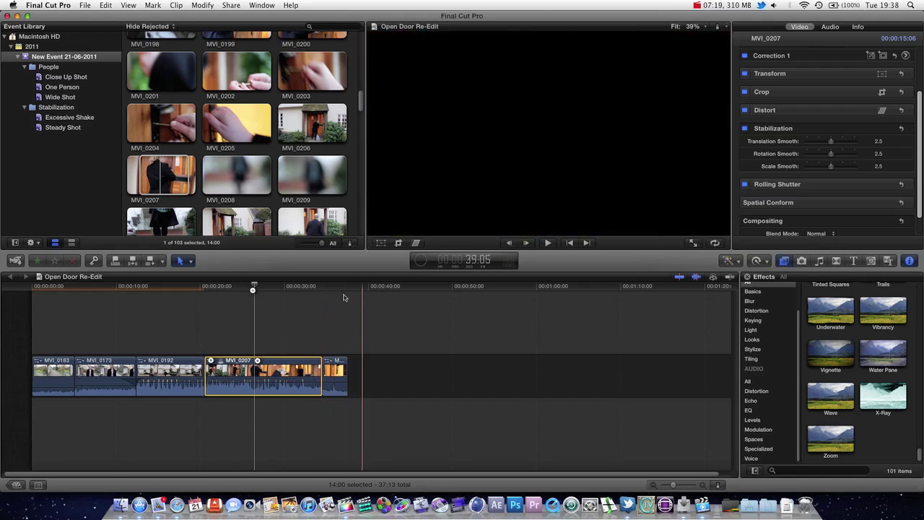
Step: Position the playhead near 32 seconds, deselect the closing clip, and reveal MVI_0207's source clip (Shift-F)
left_click_drag(253, 287, 200, 288)
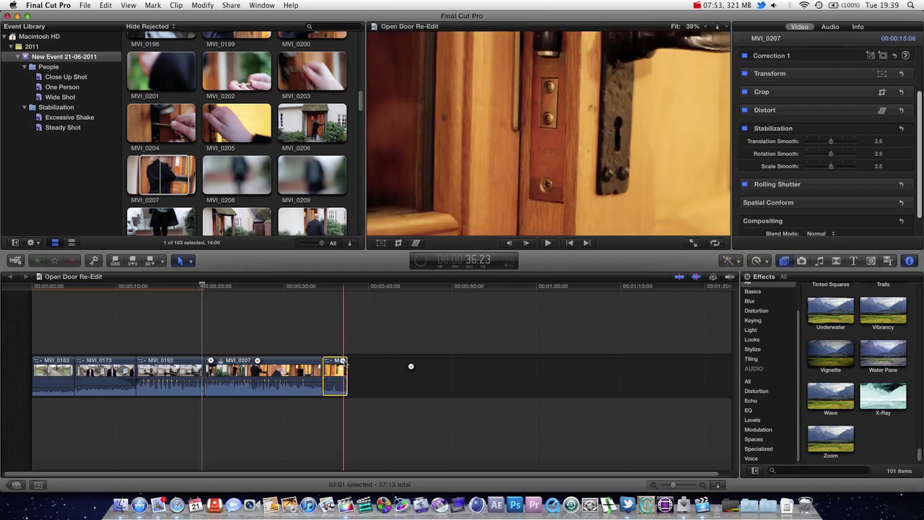
left_click_drag(343, 364, 484, 363)
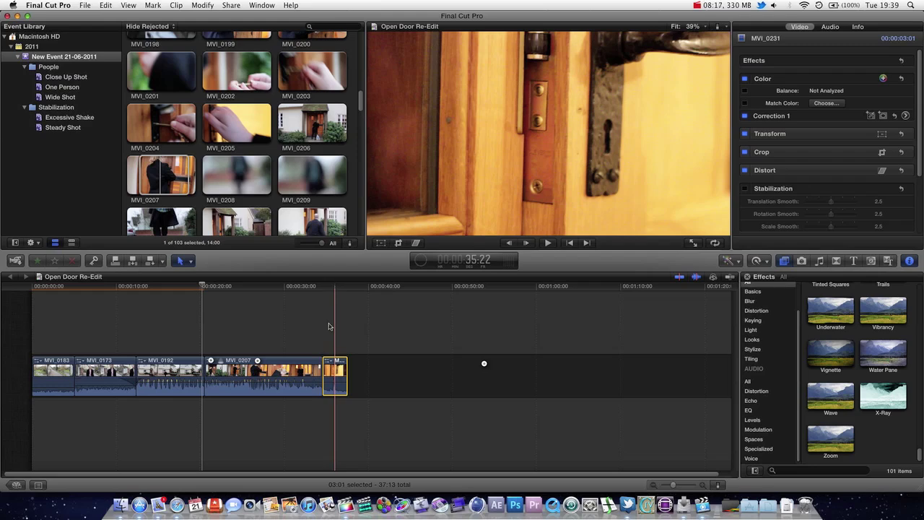
left_click(321, 286)
left_click_drag(321, 289, 318, 287)
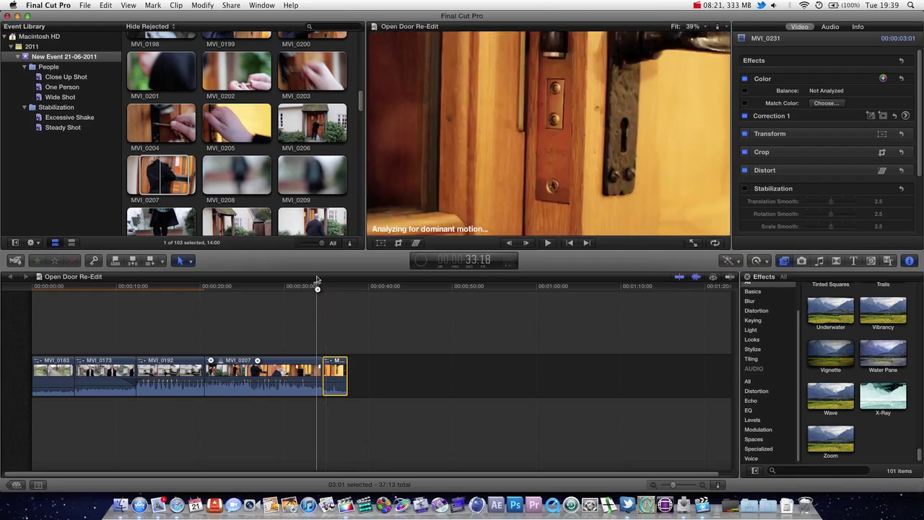
left_click(393, 302)
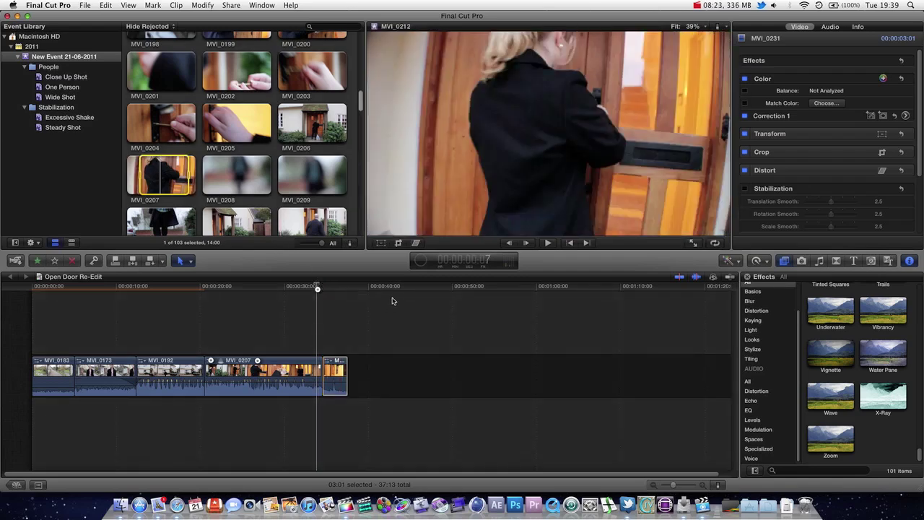
key("shift+f")
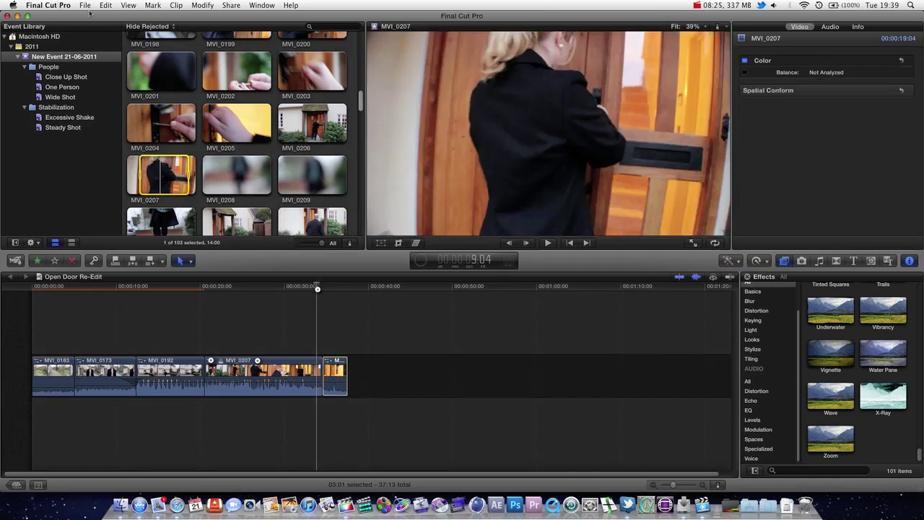